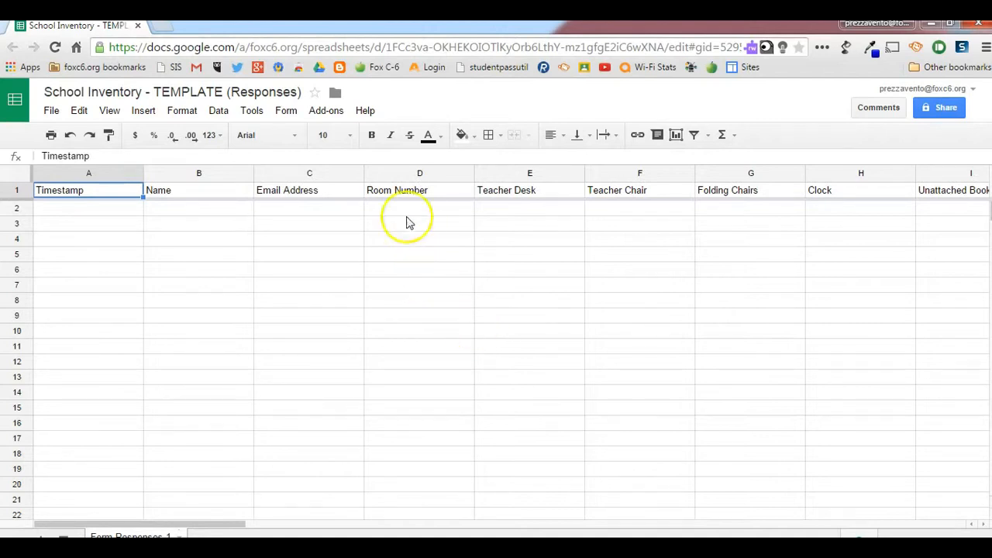
Search the add-on store for FORMMULE to locate the formMule - Email Merge Utility add-on, then close the store
{"action": "left_click", "coordinate": [332, 113]}
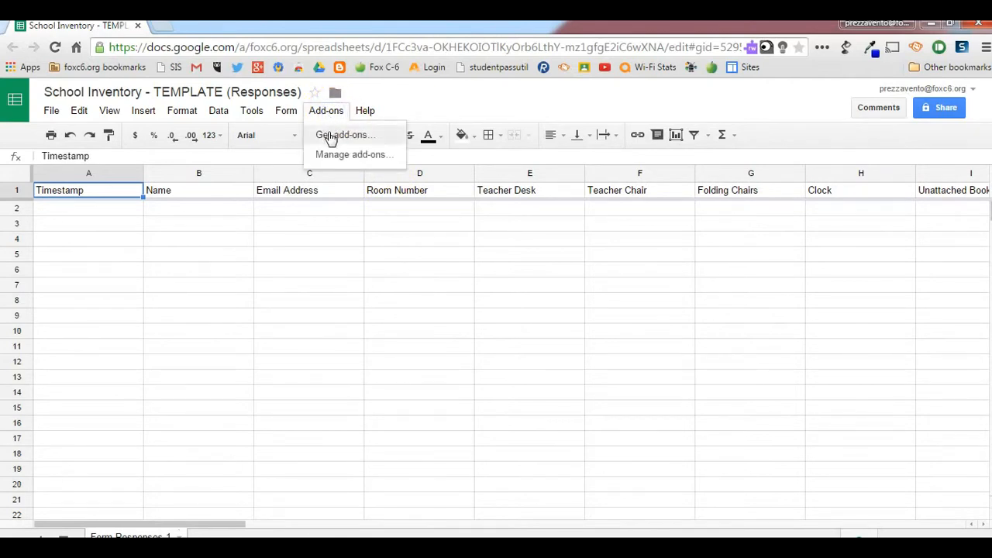
{"action": "left_click", "coordinate": [330, 136]}
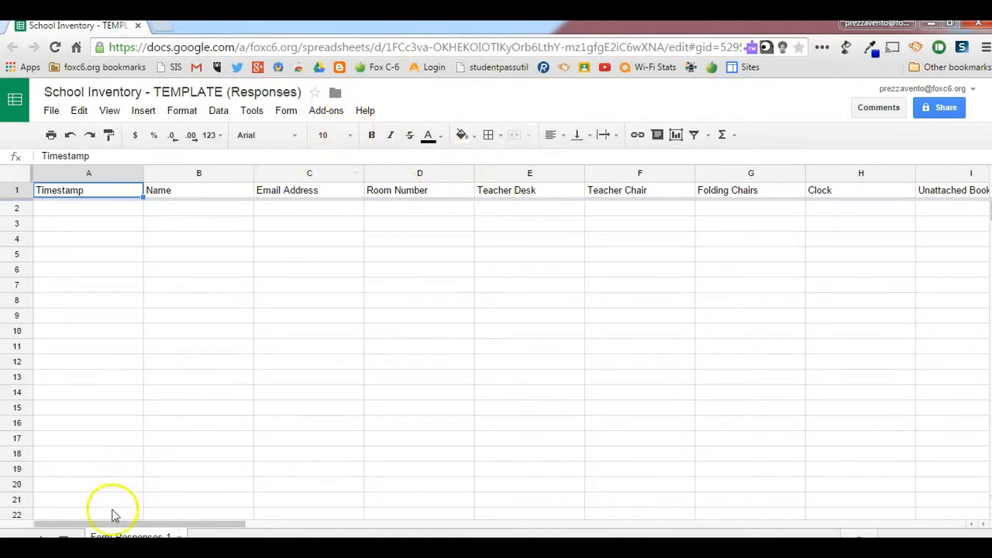
{"action": "left_click", "coordinate": [324, 111]}
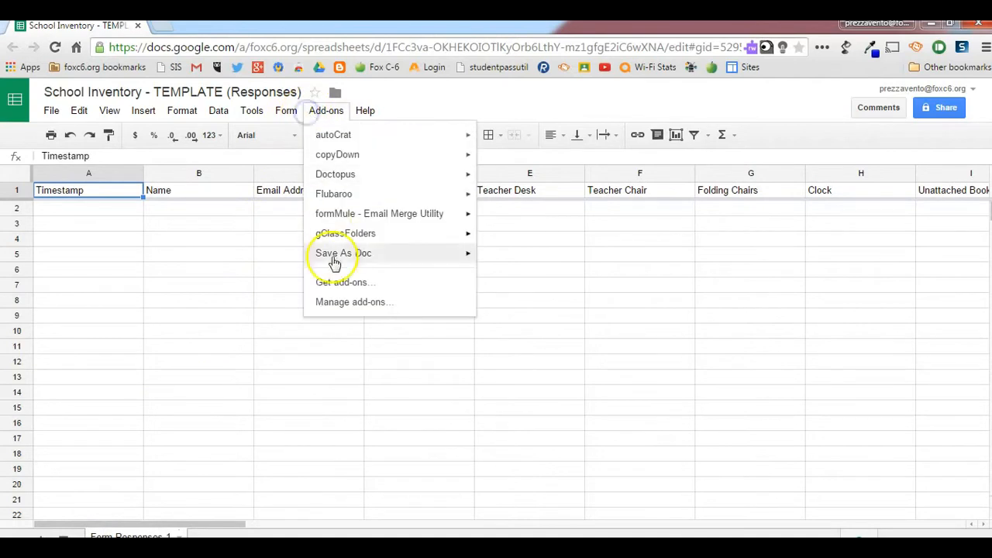
{"action": "left_click", "coordinate": [346, 284]}
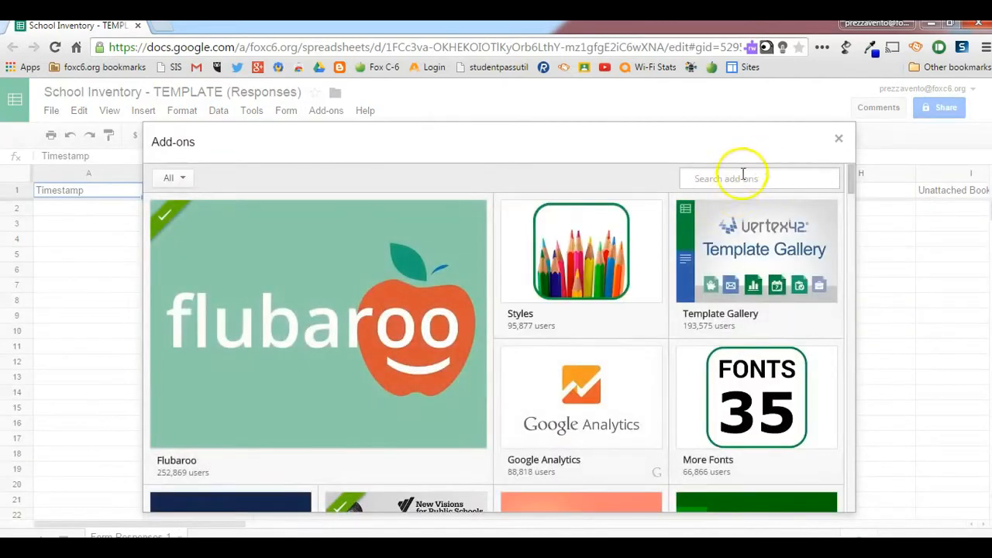
{"action": "left_click", "coordinate": [731, 179]}
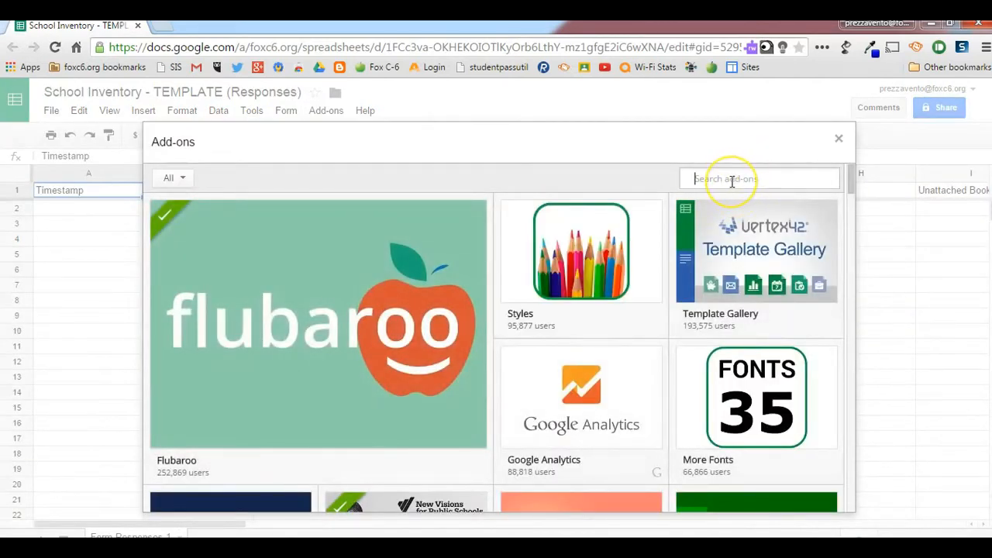
{"action": "type", "text": "FORMMULE"}
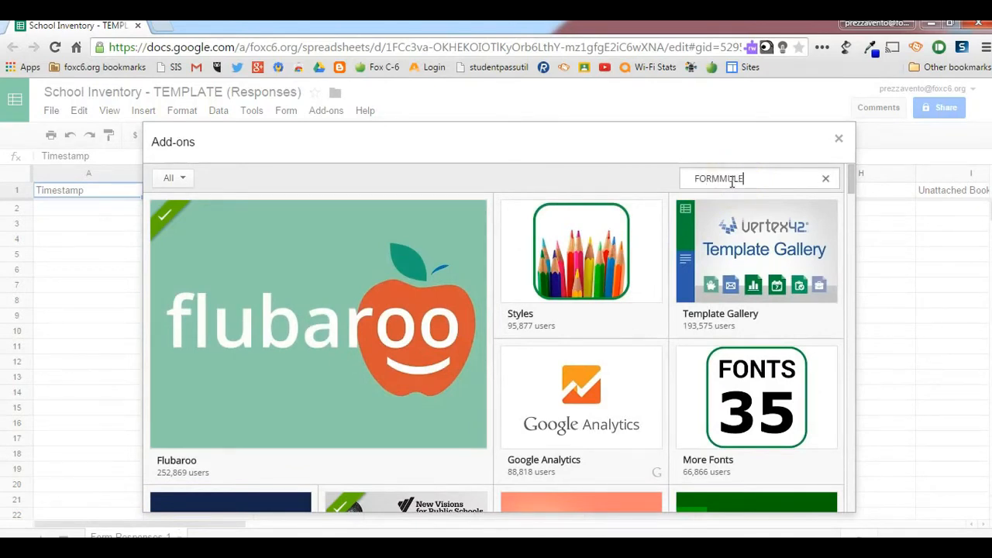
{"action": "key", "text": "Return"}
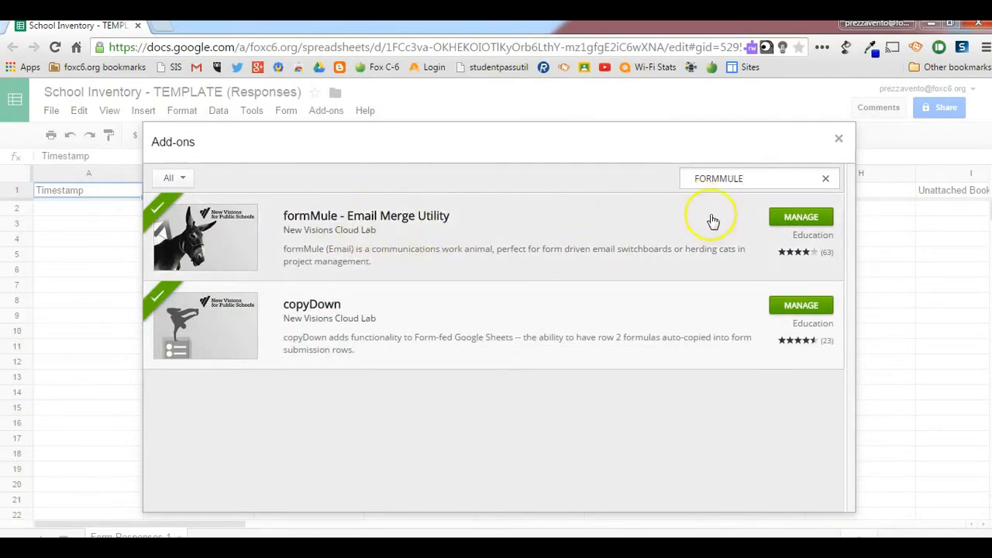
{"action": "left_click", "coordinate": [798, 218]}
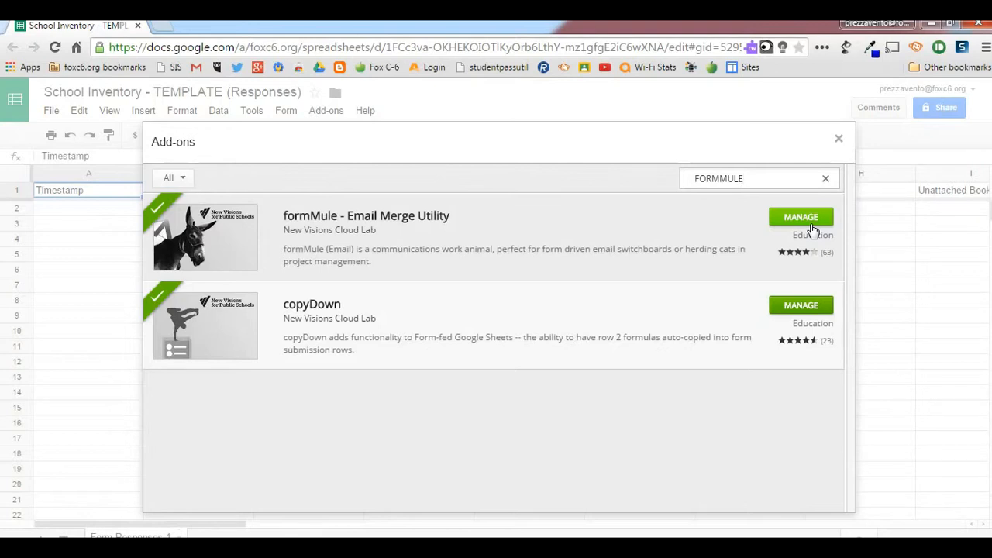
{"action": "left_click", "coordinate": [838, 138]}
Launch formMule - Email Merge Utility and choose Form Responses 1 as the sheet containing the merge source data
{"action": "left_click", "coordinate": [326, 110]}
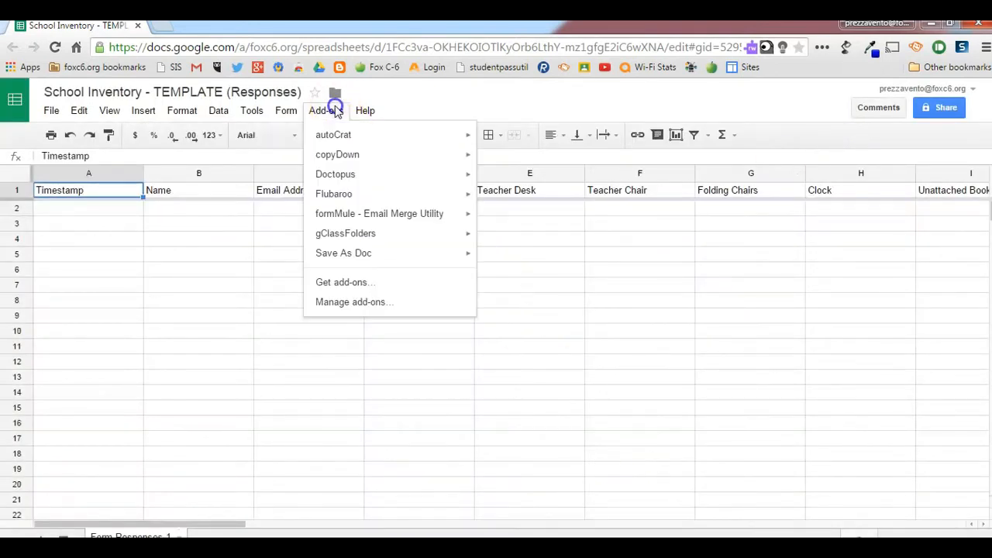
{"action": "mouse_move", "coordinate": [402, 218]}
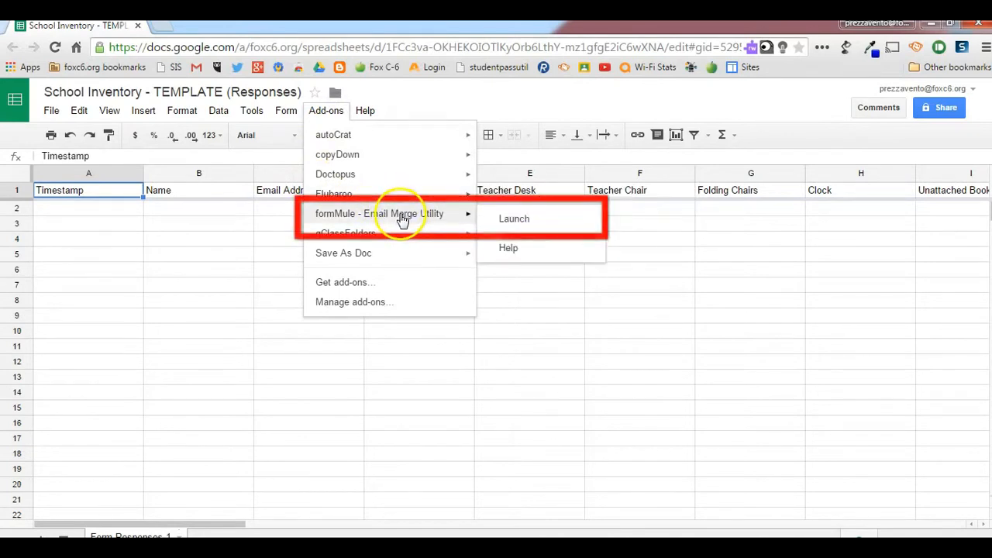
{"action": "left_click", "coordinate": [557, 219]}
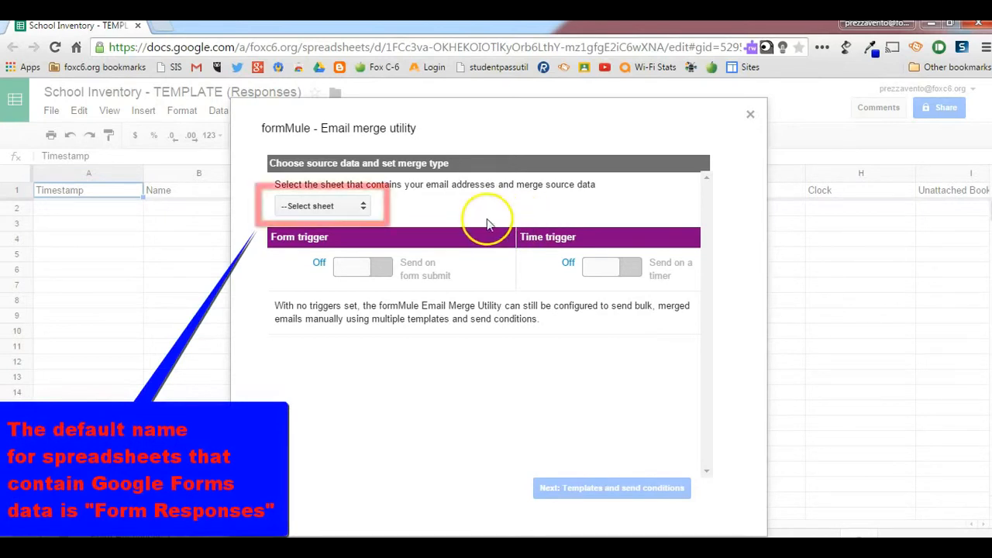
{"action": "left_click", "coordinate": [357, 207]}
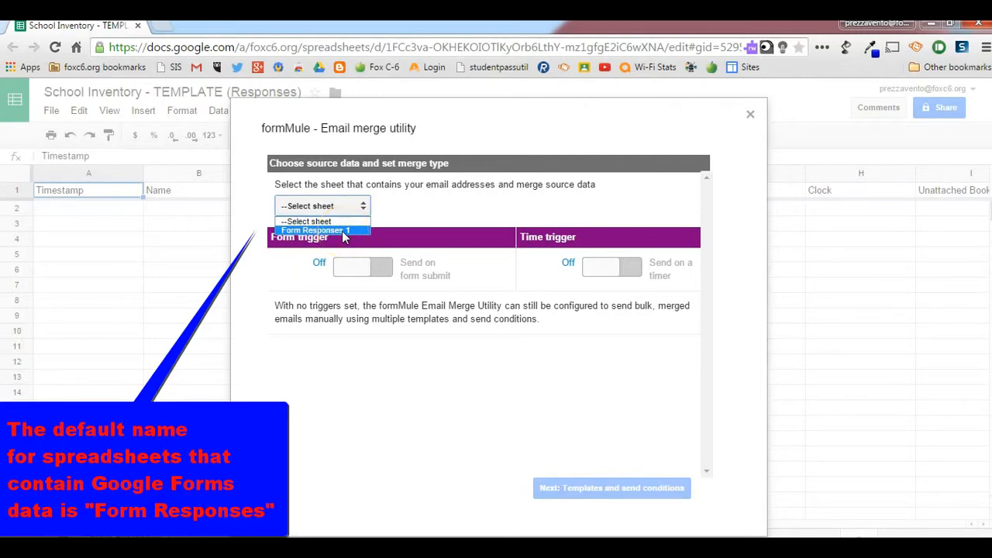
{"action": "left_click", "coordinate": [344, 231]}
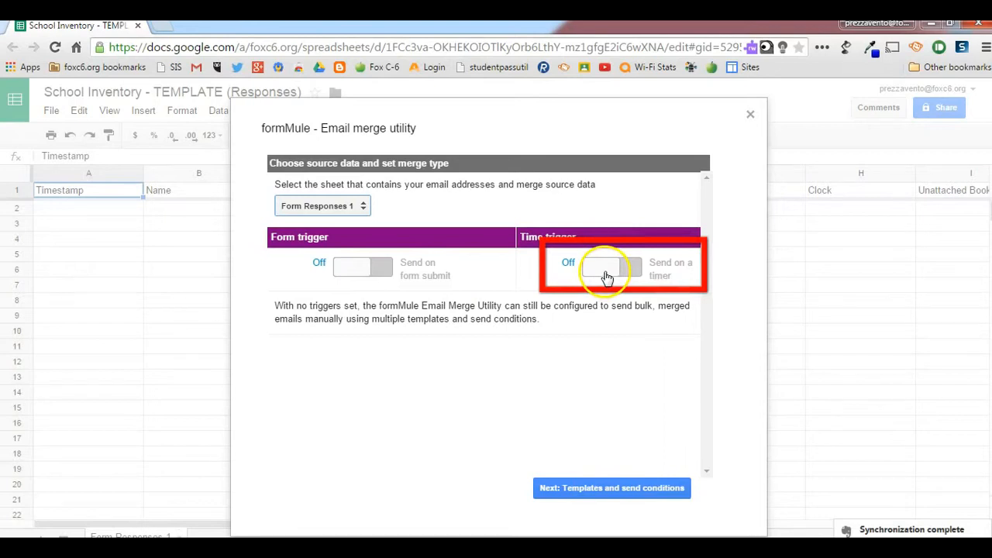
Enable sending on form submit with a case number and edit URL logged per submission, and proceed to templates and send conditions
{"action": "left_click", "coordinate": [358, 273]}
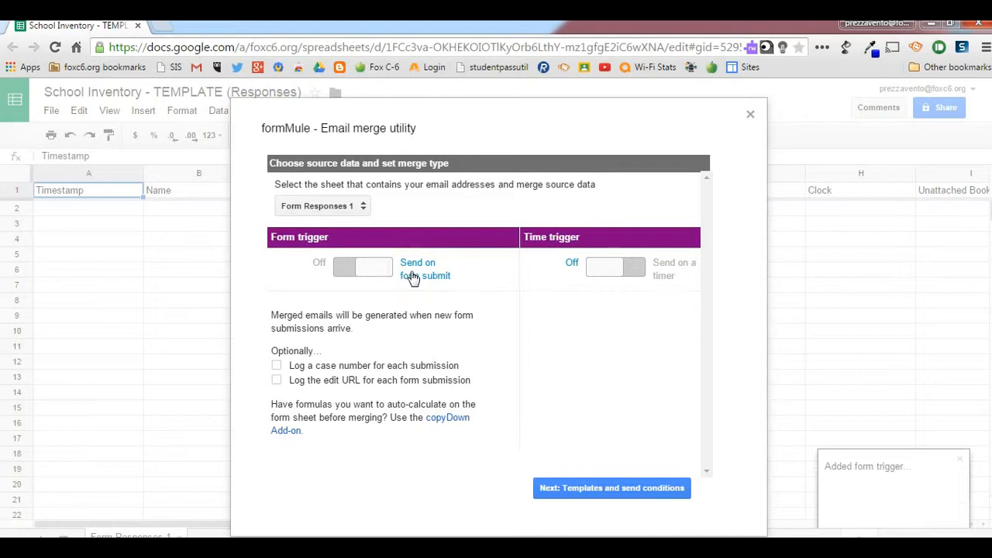
{"action": "left_click", "coordinate": [597, 281]}
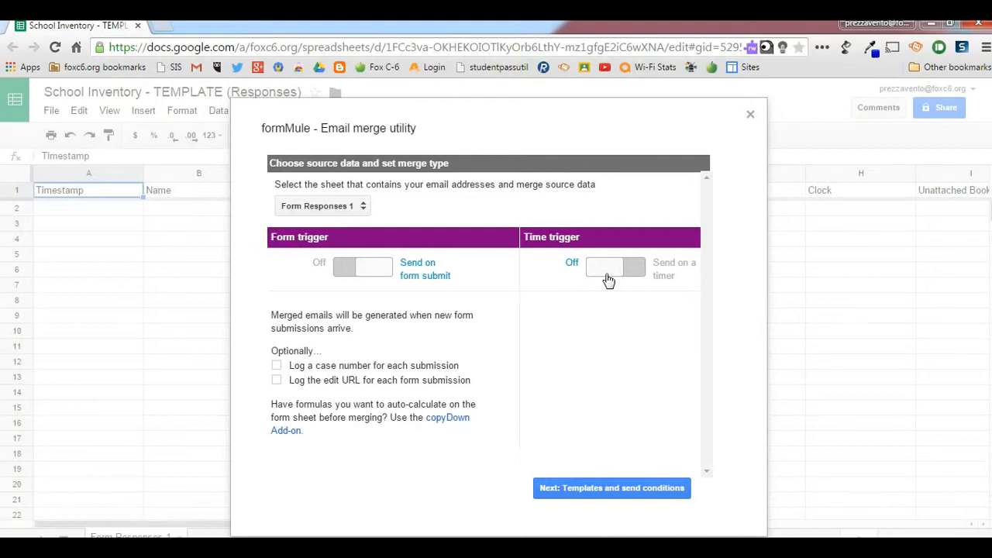
{"action": "left_click", "coordinate": [612, 277]}
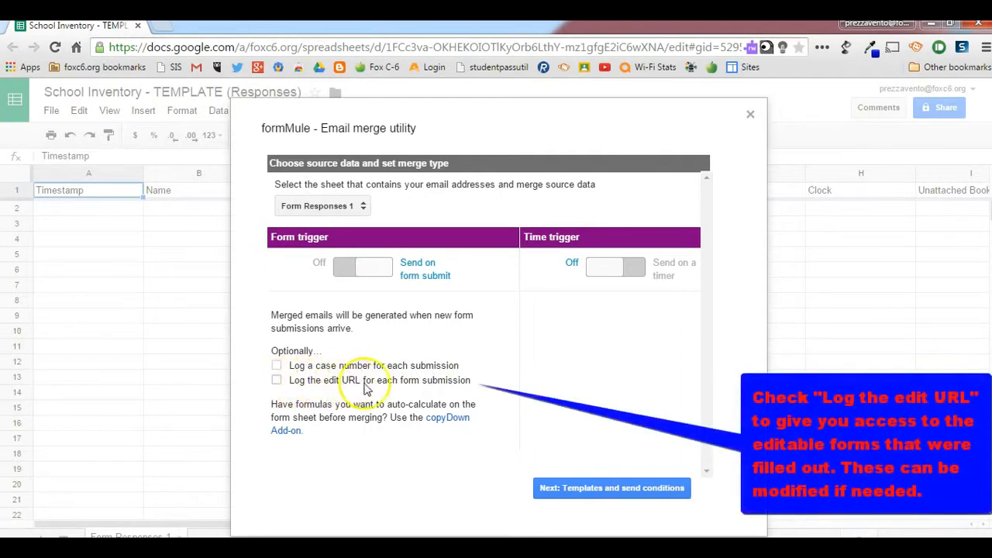
{"action": "left_click", "coordinate": [277, 366]}
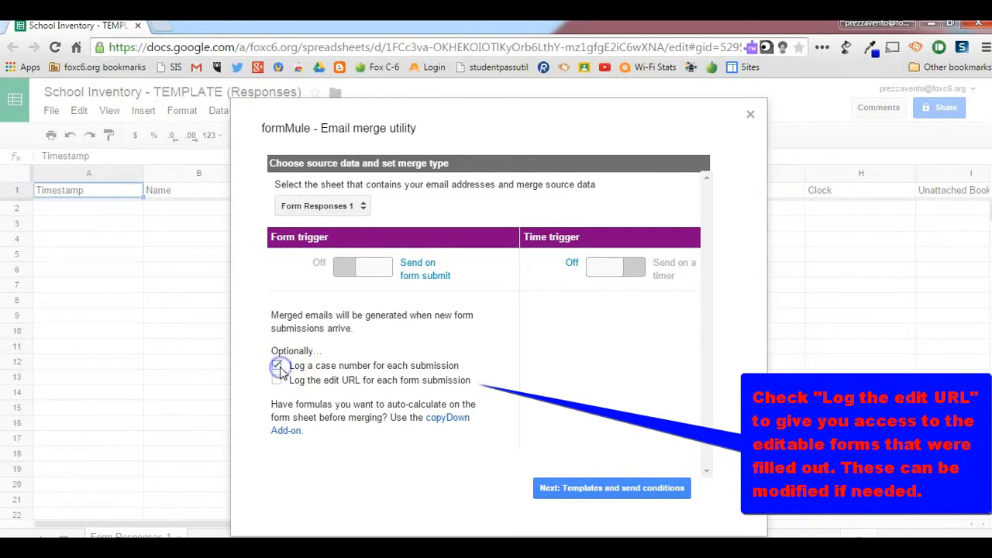
{"action": "left_click", "coordinate": [276, 380]}
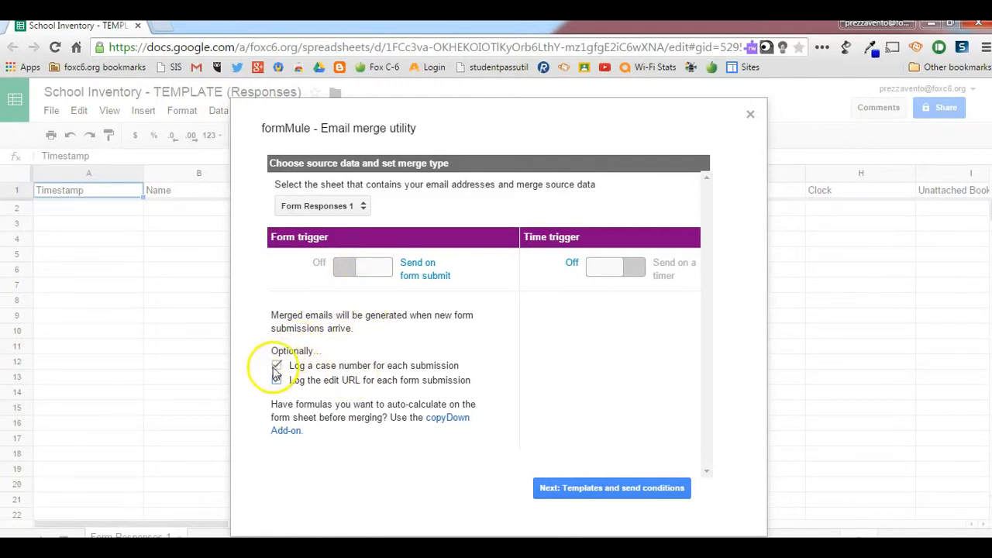
{"action": "left_click", "coordinate": [616, 488]}
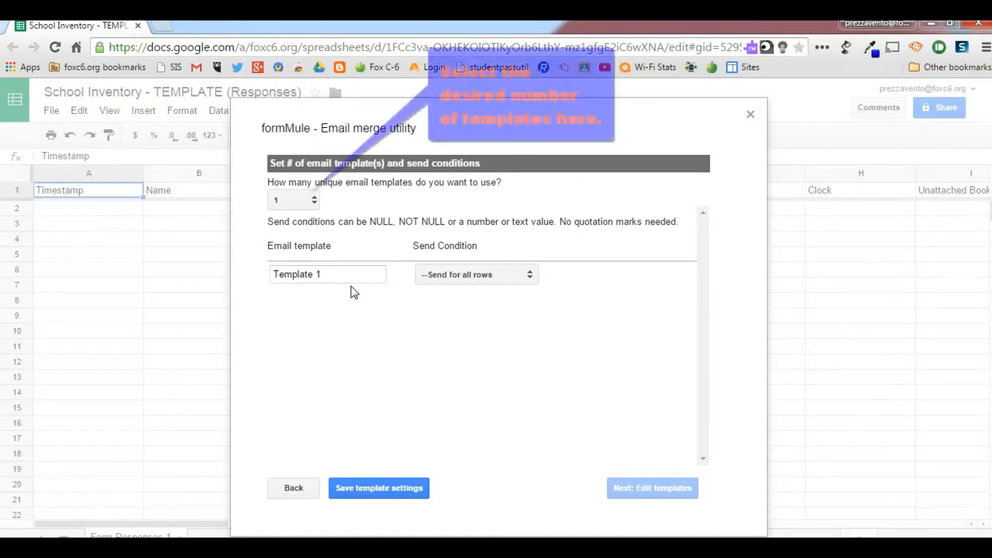
Set up one email template, Template 1, with the send condition "Send for all rows" and save the template settings
{"action": "left_click", "coordinate": [311, 203]}
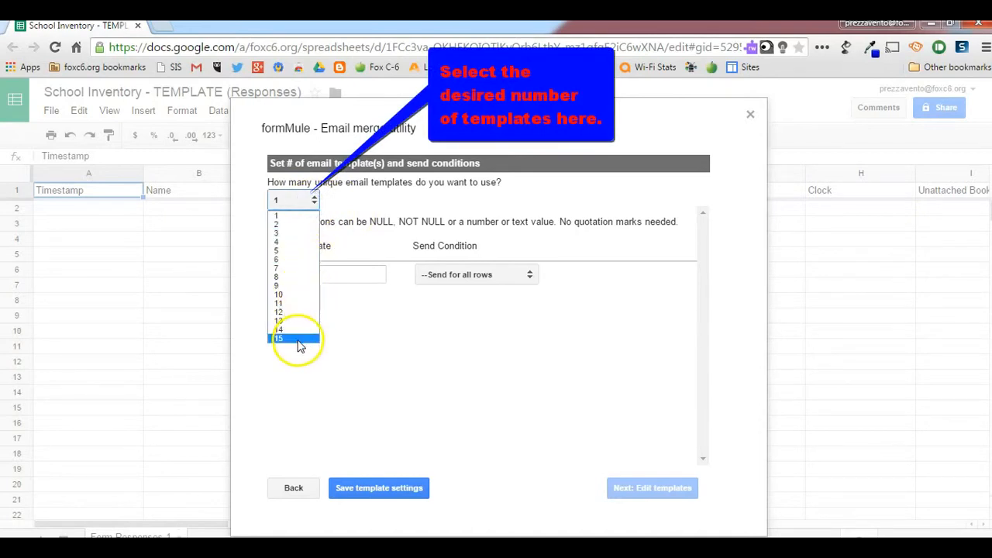
{"action": "left_click", "coordinate": [292, 217]}
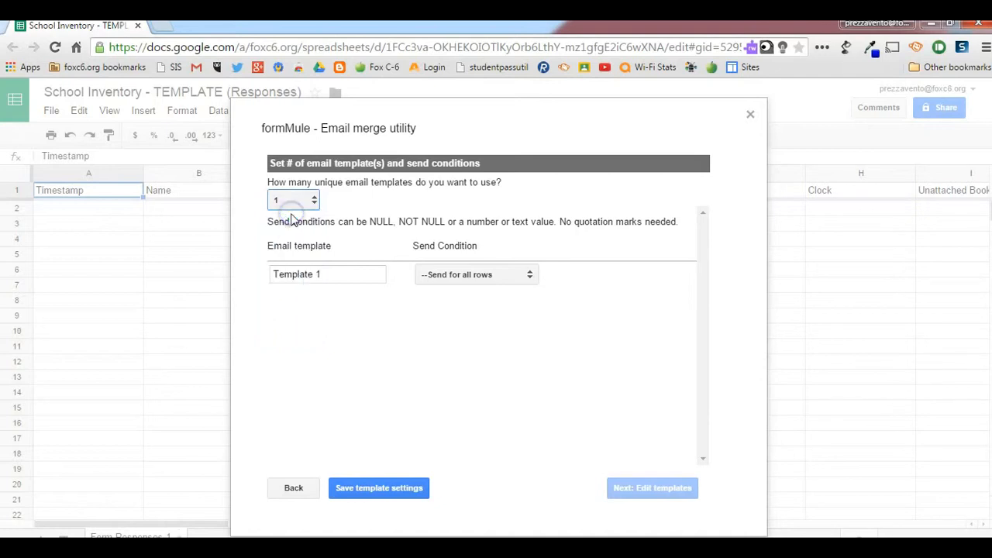
{"action": "left_click", "coordinate": [340, 272]}
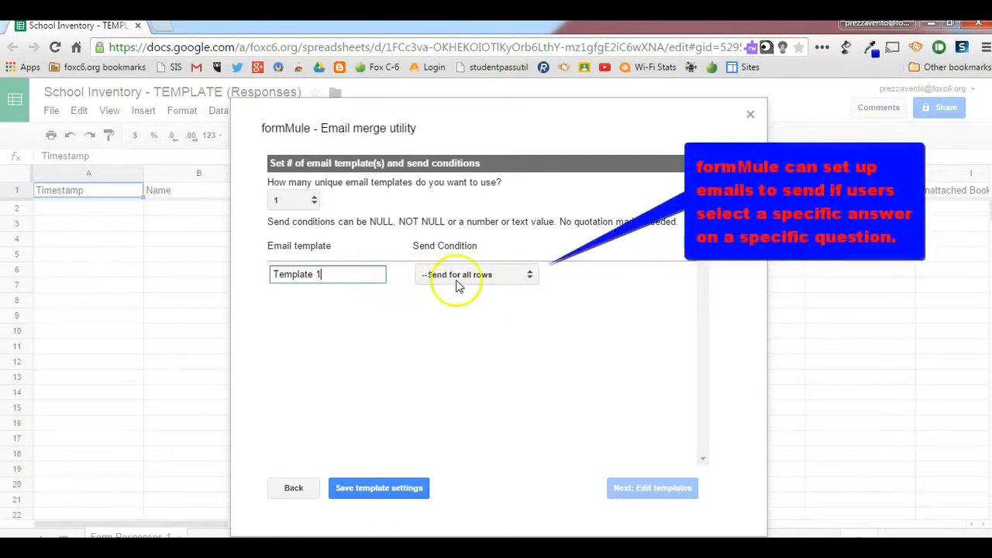
{"action": "left_click", "coordinate": [520, 279]}
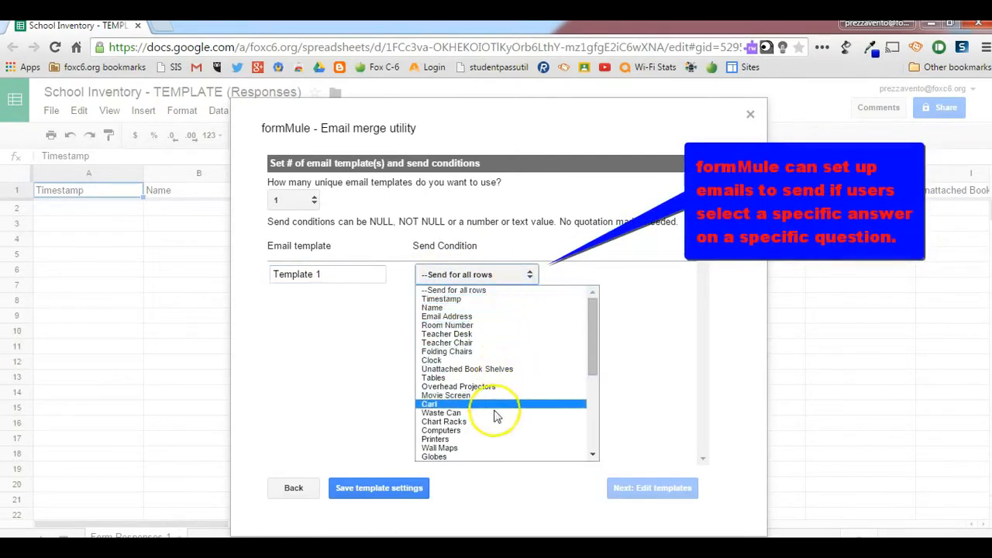
{"action": "left_click", "coordinate": [481, 293]}
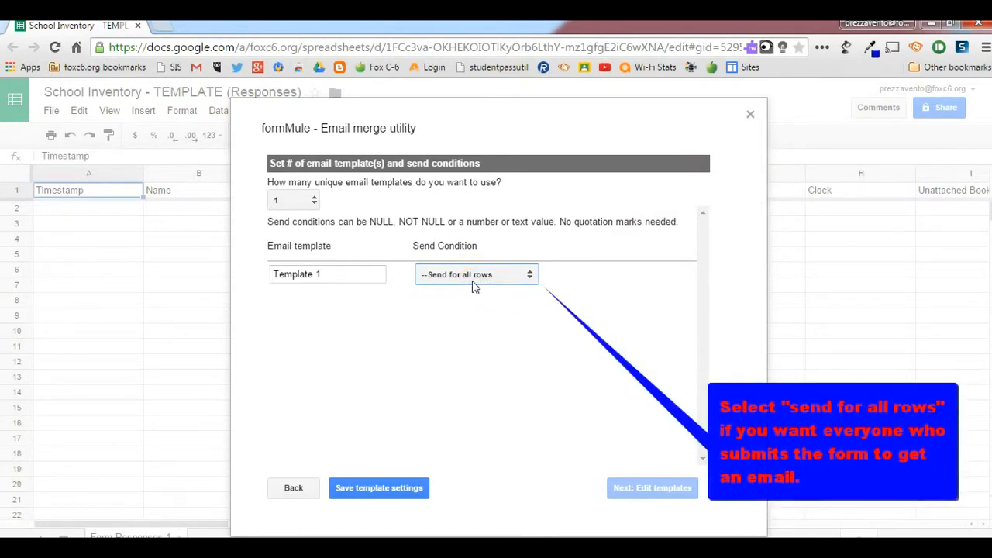
{"action": "left_click", "coordinate": [335, 274]}
{"action": "double_click", "coordinate": [335, 275]}
{"action": "left_click", "coordinate": [422, 308]}
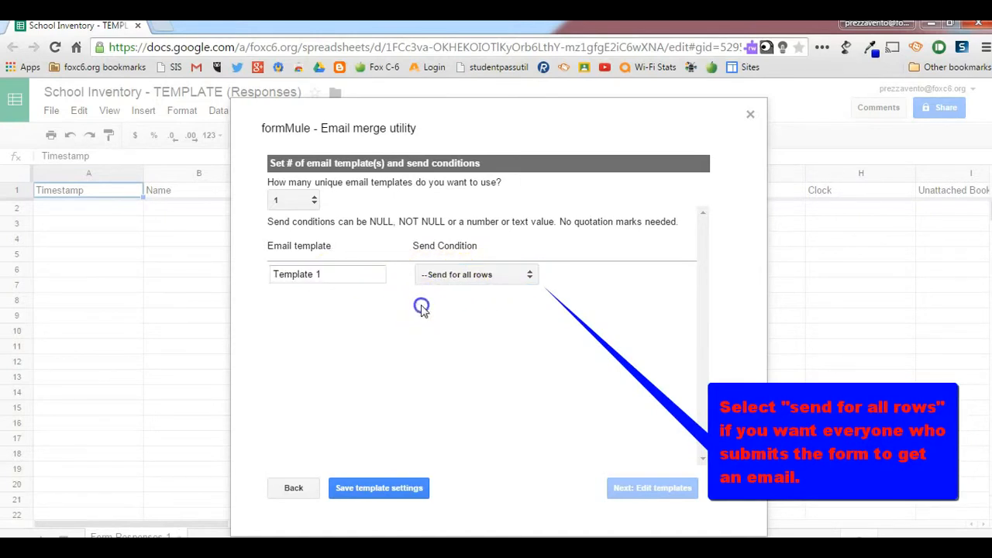
{"action": "left_click", "coordinate": [402, 490]}
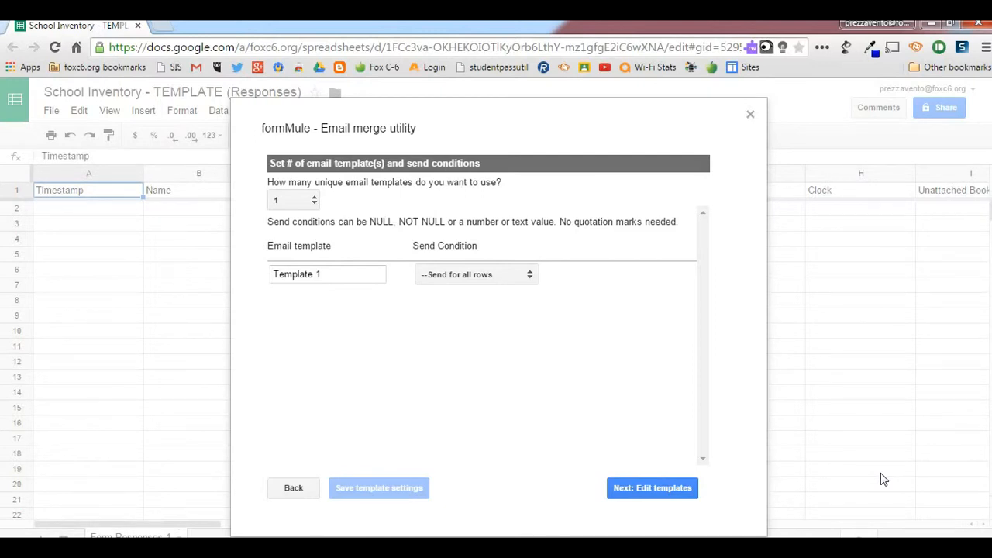
Open Template 1 for editing and address the email with the Email Address merge tag in the To field
{"action": "left_click", "coordinate": [656, 492]}
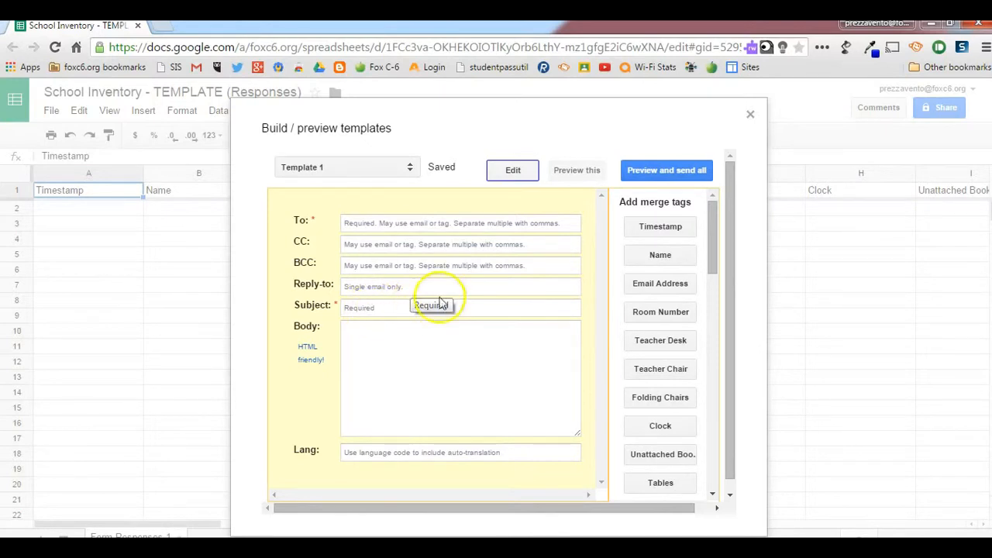
{"action": "left_click", "coordinate": [712, 229]}
{"action": "left_click_drag", "start_coordinate": [713, 229], "coordinate": [684, 197]}
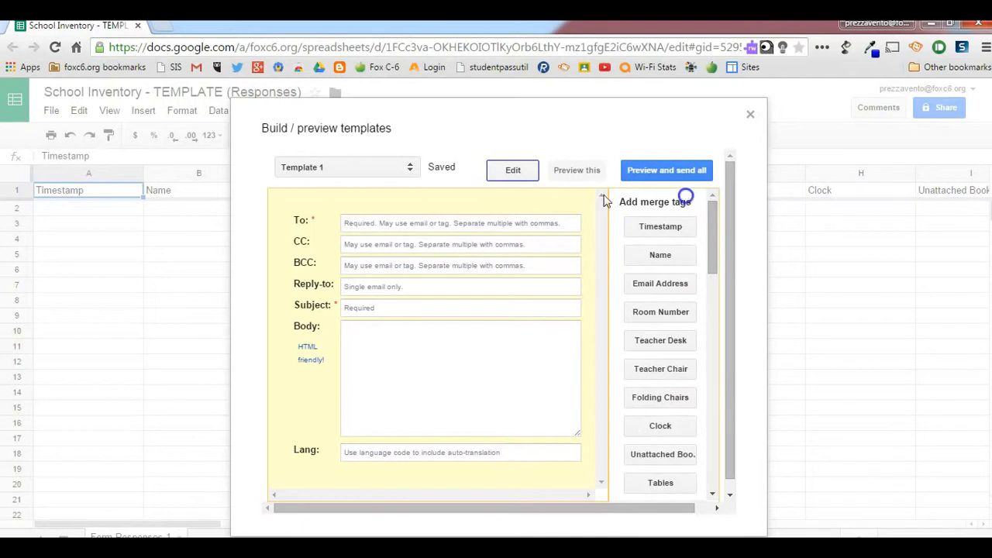
{"action": "left_click", "coordinate": [347, 224]}
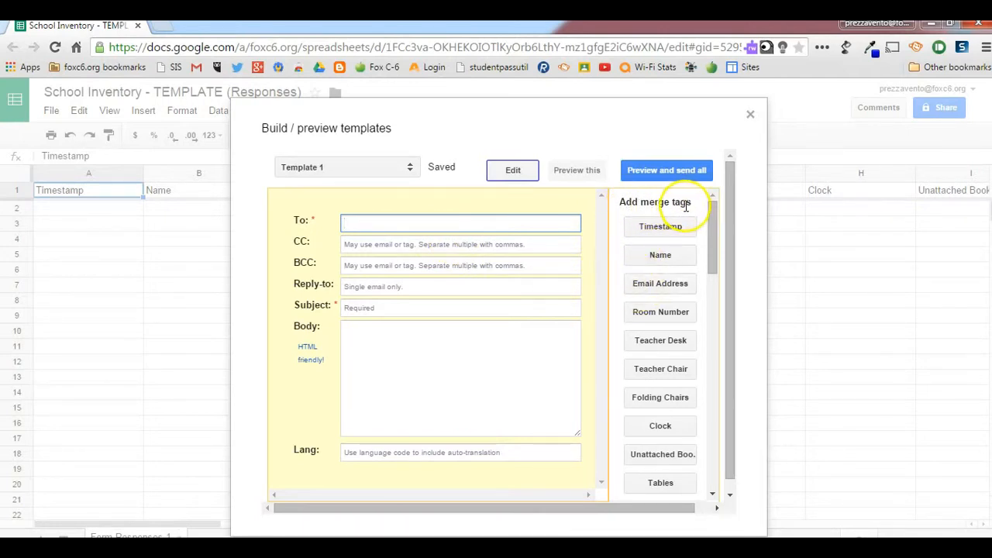
{"action": "left_click", "coordinate": [661, 284]}
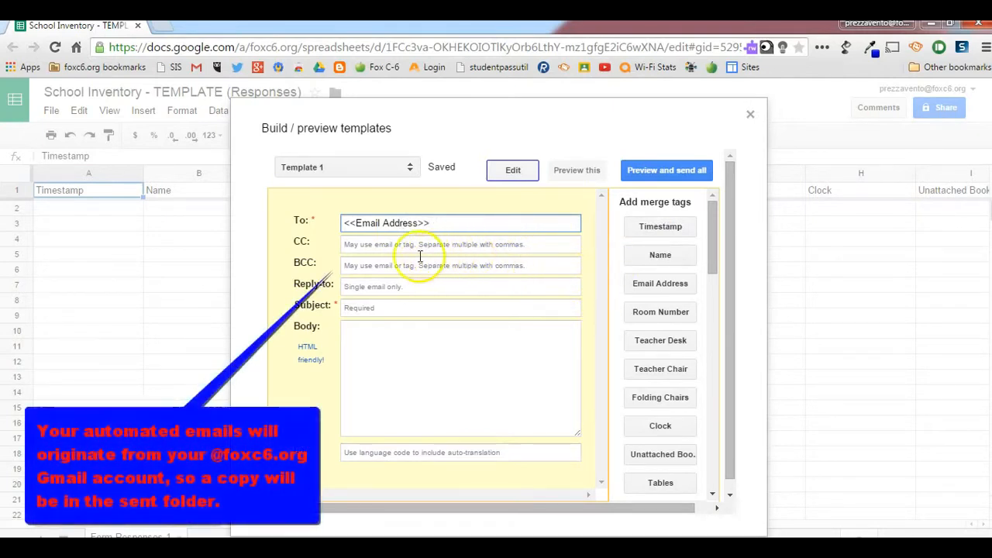
Enter the sender's email address as the template's BCC recipient and copy the same address into Reply-to
{"action": "left_click", "coordinate": [343, 266]}
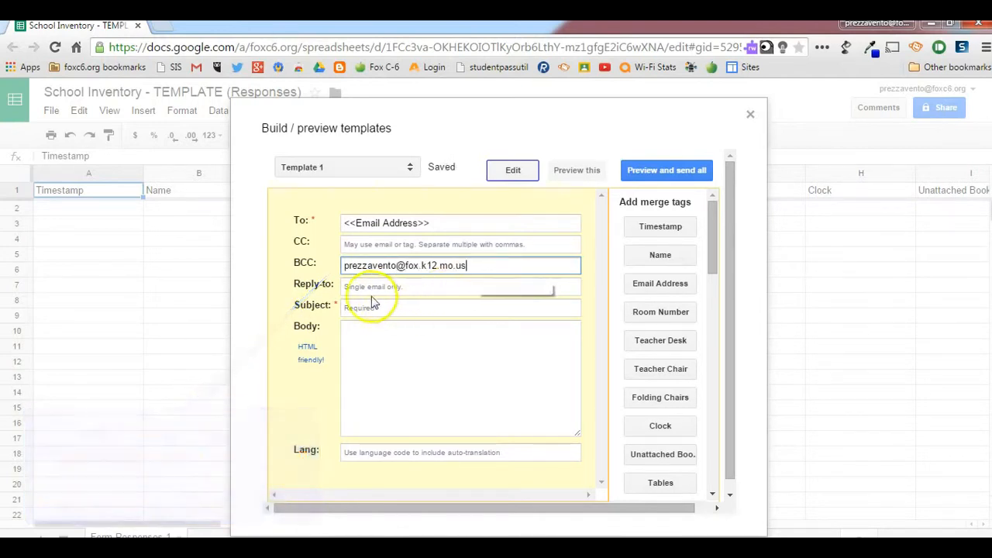
{"action": "left_click", "coordinate": [347, 286]}
{"action": "left_click_drag", "start_coordinate": [482, 270], "coordinate": [328, 263]}
{"action": "key", "text": "ctrl+c"}
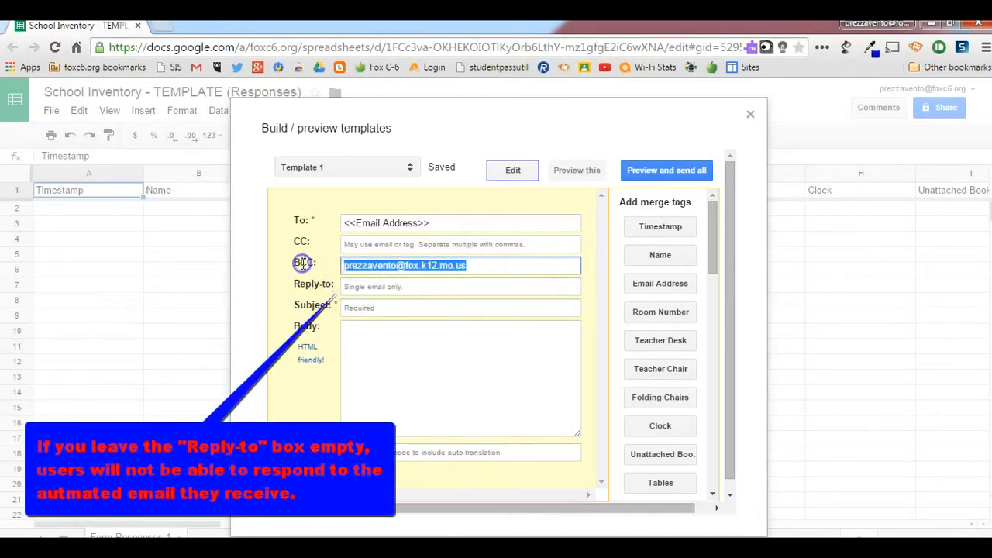
{"action": "left_click", "coordinate": [346, 288]}
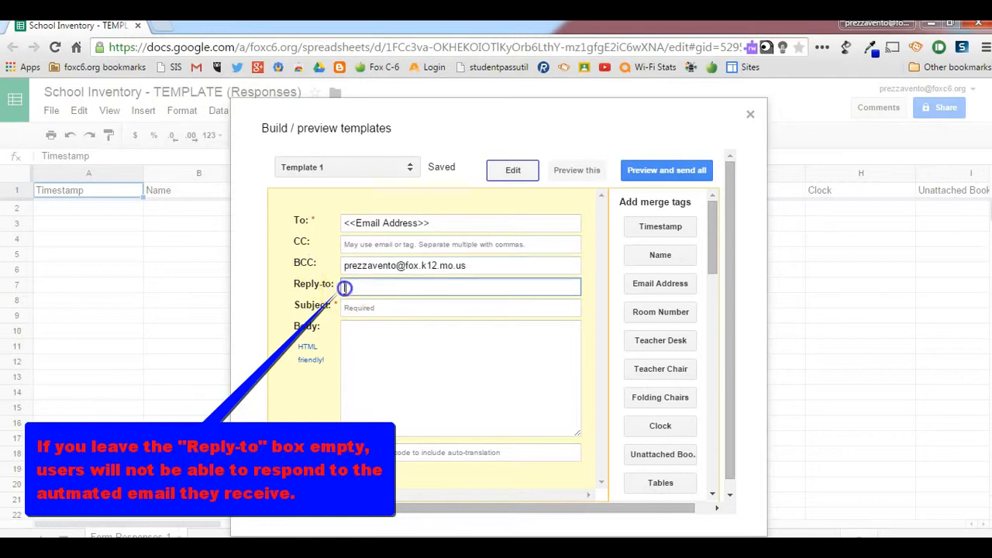
{"action": "key", "text": "ctrl+v"}
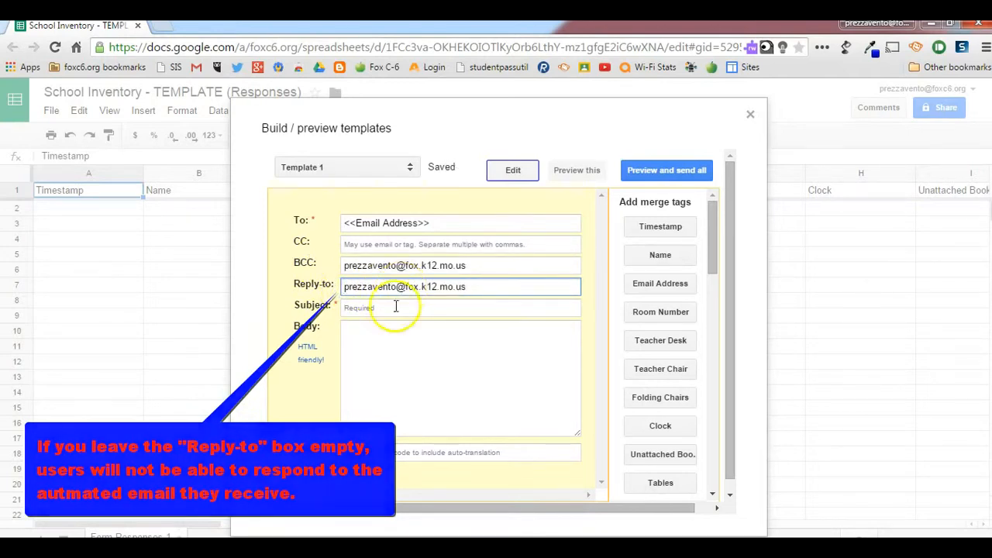
Set the email subject to "Thank you for submitting your 2014-2015 School Inventory!" and begin the body with "Hi" and the Name merge tag
{"action": "left_click", "coordinate": [347, 309]}
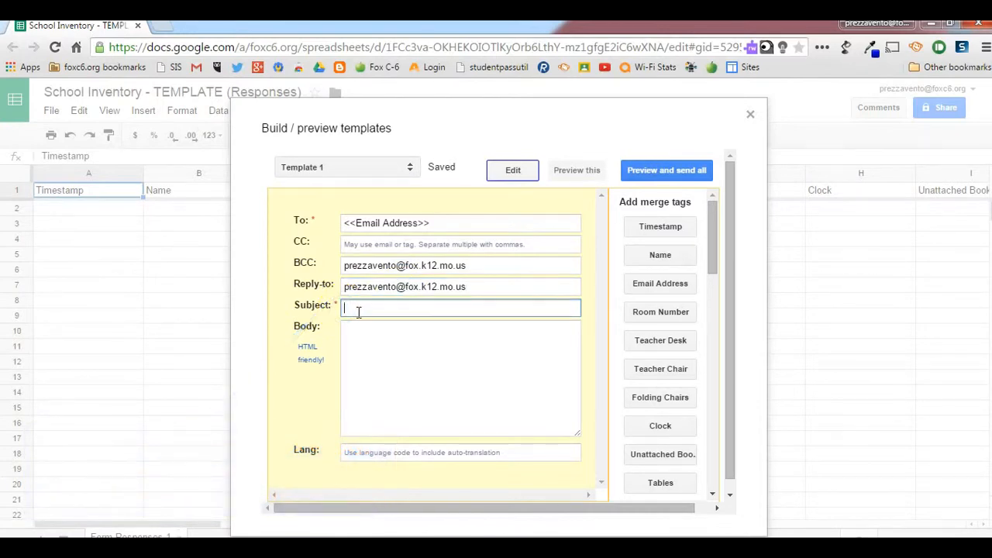
{"action": "type", "text": "Thank you for submitting your 2014-2015 School Inventory"}
{"action": "left_click", "coordinate": [361, 338]}
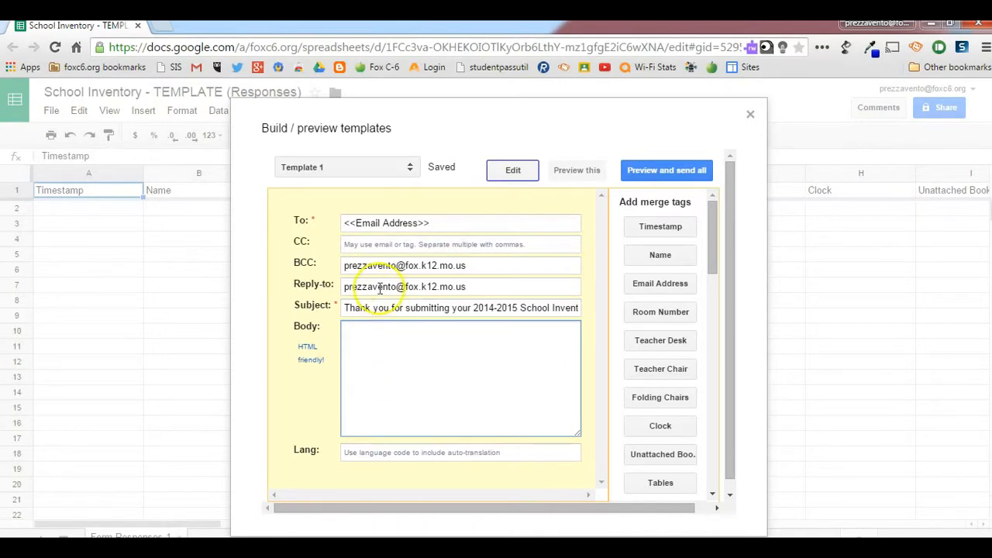
{"action": "type", "text": "Hi"}
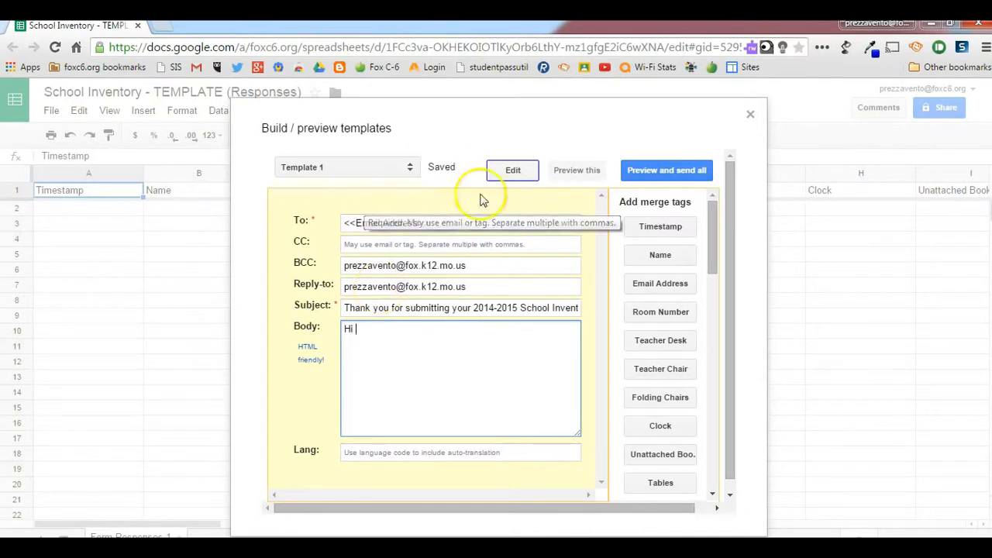
{"action": "left_click", "coordinate": [680, 256]}
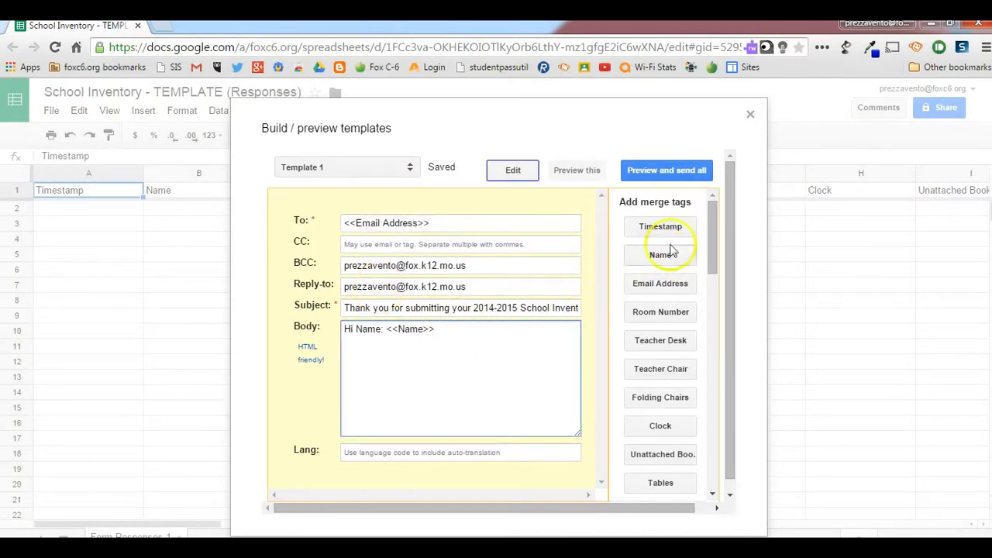
Remove the "Name:" label before the Name merge tag in the greeting and end the line with a hyphen
{"action": "left_click", "coordinate": [396, 330]}
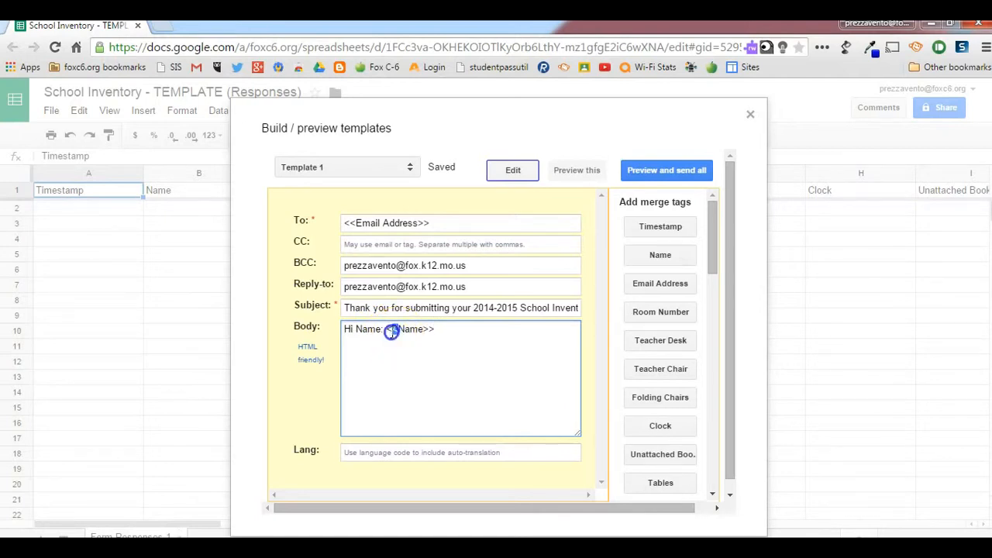
{"action": "left_click", "coordinate": [388, 333]}
{"action": "left_click", "coordinate": [434, 331]}
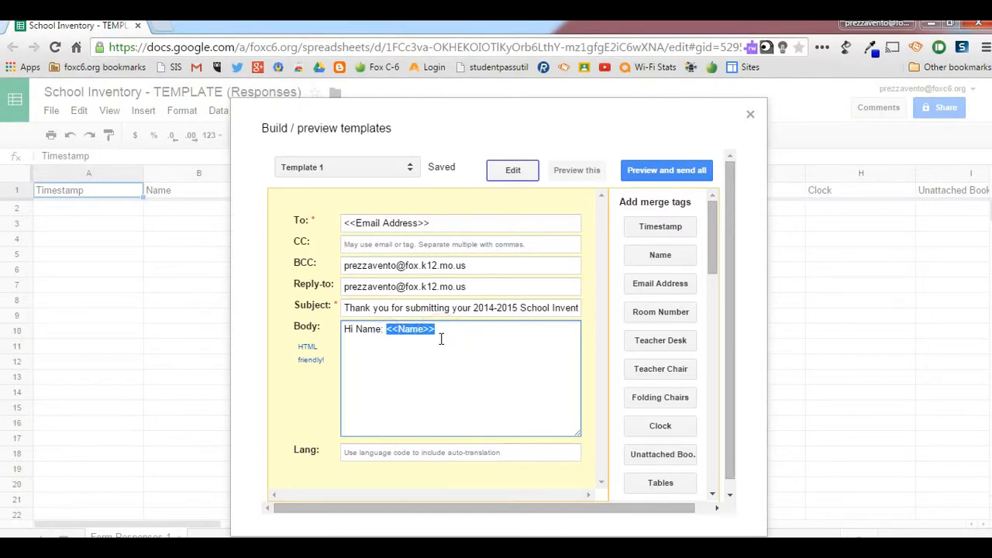
{"action": "left_click", "coordinate": [385, 330]}
{"action": "key", "text": "BackSpace"}
{"action": "left_click_drag", "start_coordinate": [386, 332], "coordinate": [371, 330]}
{"action": "key", "text": "BackSpace"}
{"action": "left_click", "coordinate": [421, 333]}
{"action": "key", "text": "Return"}
{"action": "key", "text": "Return"}
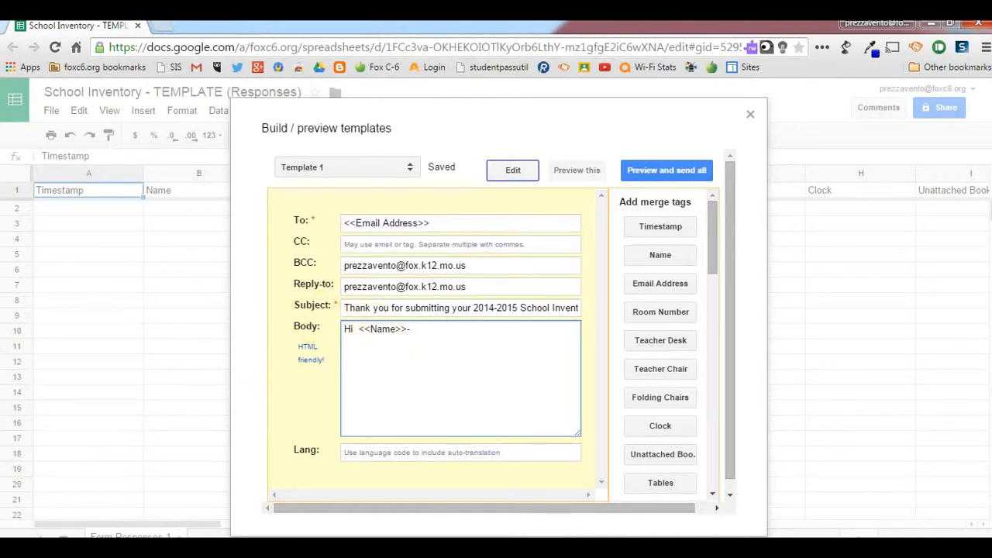
Write "Thank you for submitting your 2014-2015 school inventory on $currMonth/$currDay/$currYear. You may want to print or save this email for your records." as body paragraph
{"action": "type", "text": "Thank you for submitting your 2014-2015 school inventory on Current Date: $currMonth/$currDay/$currYear. You may want to print or save this email for your records."}
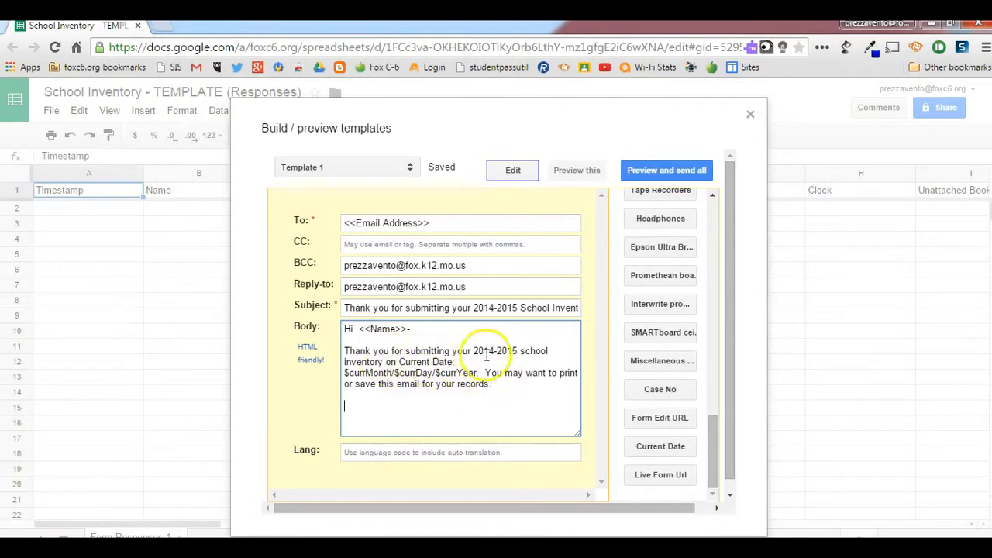
{"action": "left_click_drag", "start_coordinate": [455, 361], "coordinate": [411, 364]}
{"action": "left_click_drag", "start_coordinate": [396, 367], "coordinate": [398, 364]}
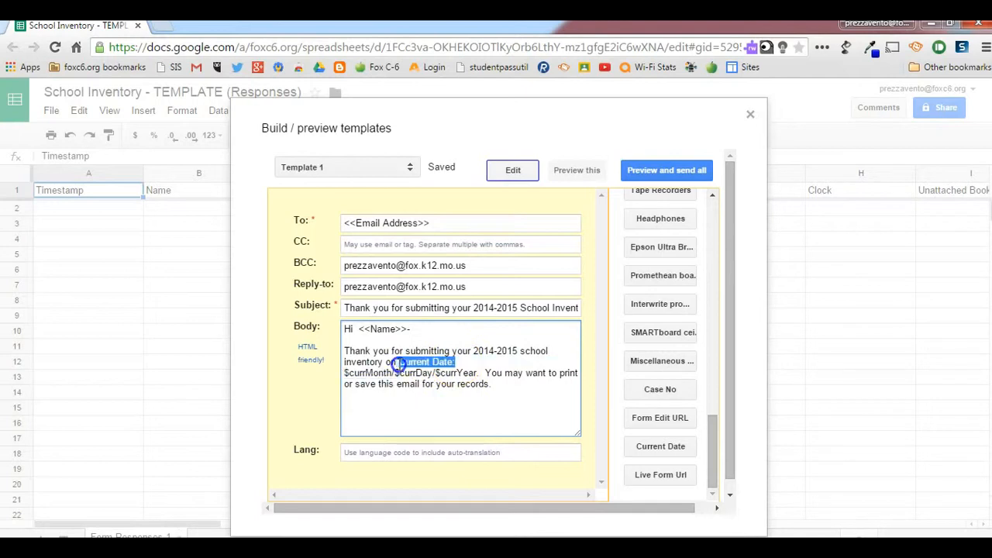
{"action": "key", "text": "BackSpace"}
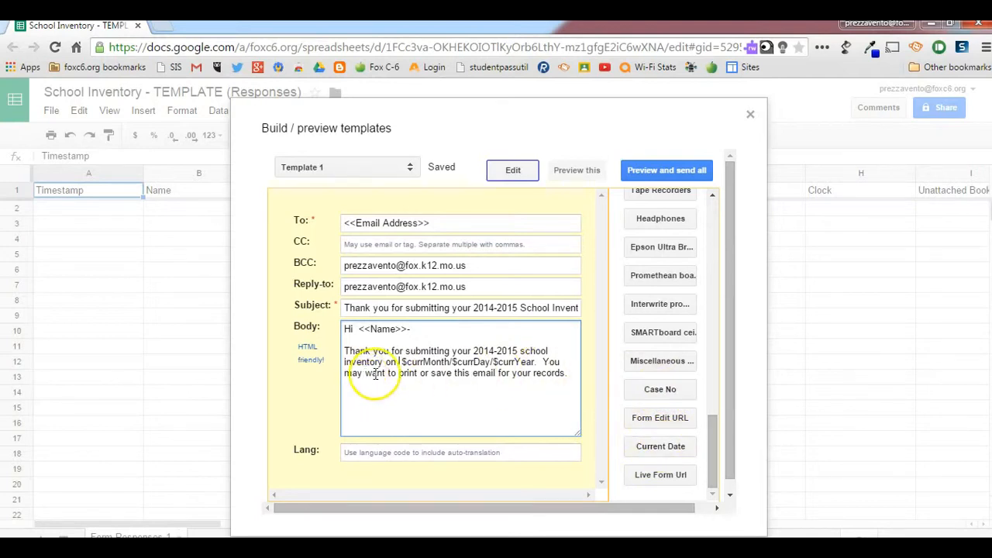
Add labelled merge tags below the paragraph for every inventory item from Teacher Desk to Miscellaneous items, followed by Case No after a gap
{"action": "left_click", "coordinate": [575, 373]}
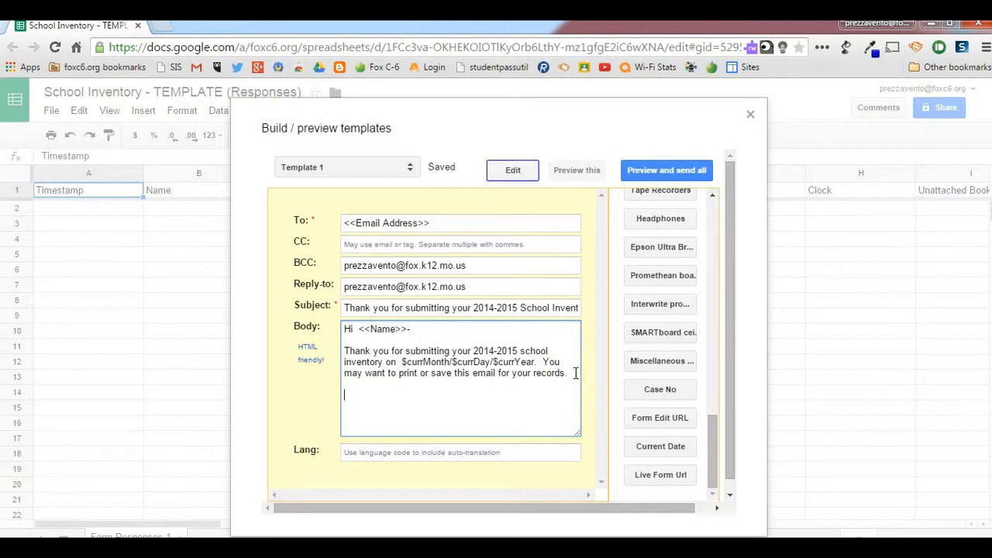
{"action": "left_click_drag", "start_coordinate": [717, 461], "coordinate": [709, 197]}
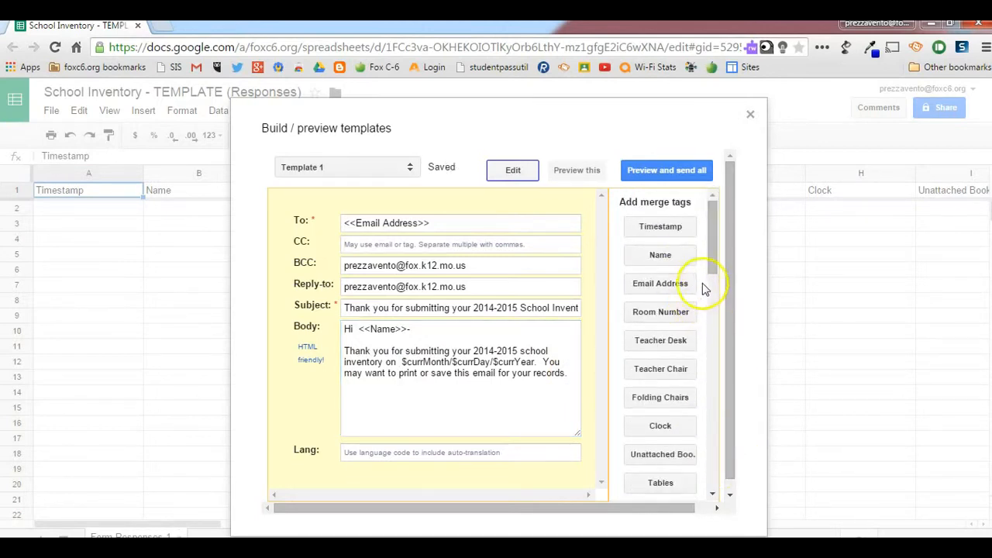
{"action": "left_click_drag", "start_coordinate": [714, 259], "coordinate": [715, 272]}
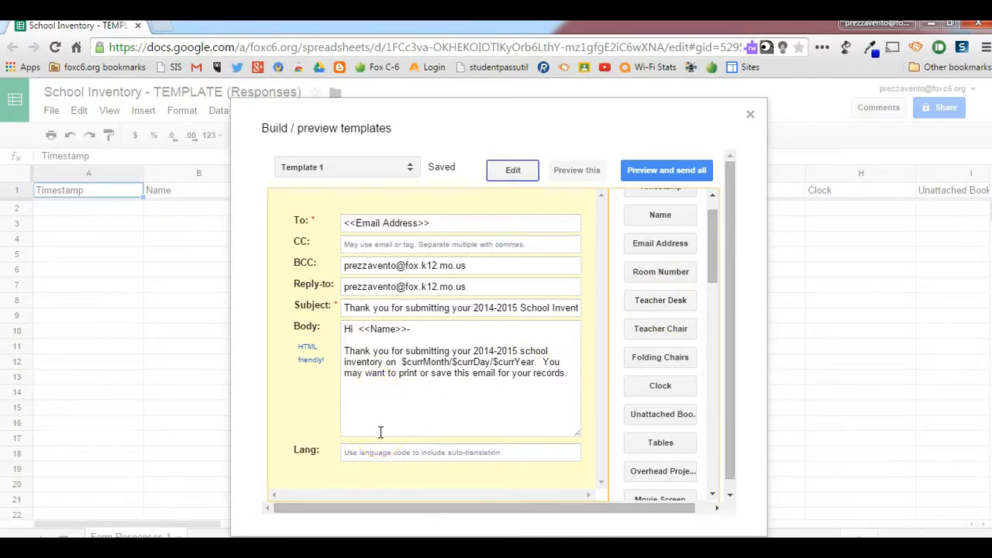
{"action": "left_click", "coordinate": [653, 303]}
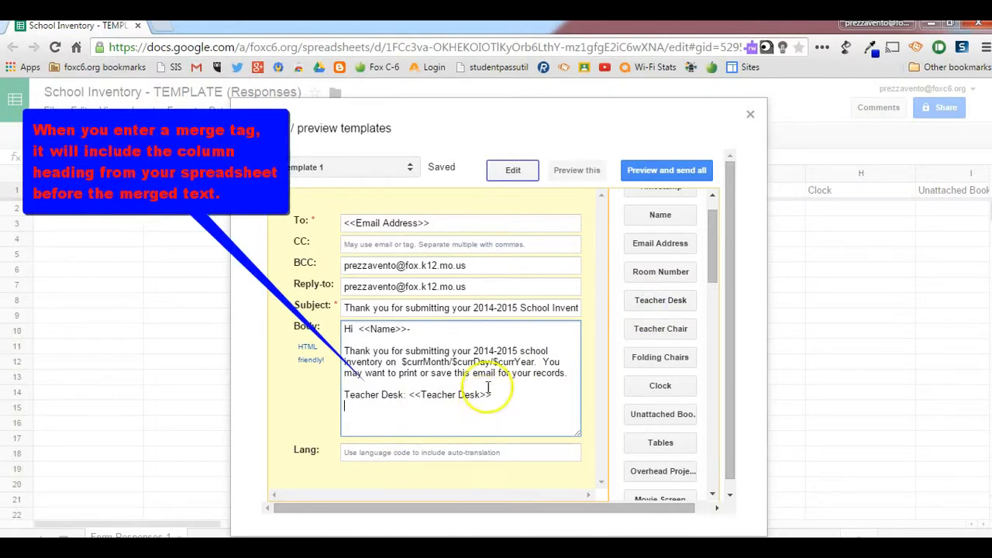
{"action": "left_click", "coordinate": [674, 337]}
{"action": "left_click", "coordinate": [671, 358]}
{"action": "left_click", "coordinate": [666, 387]}
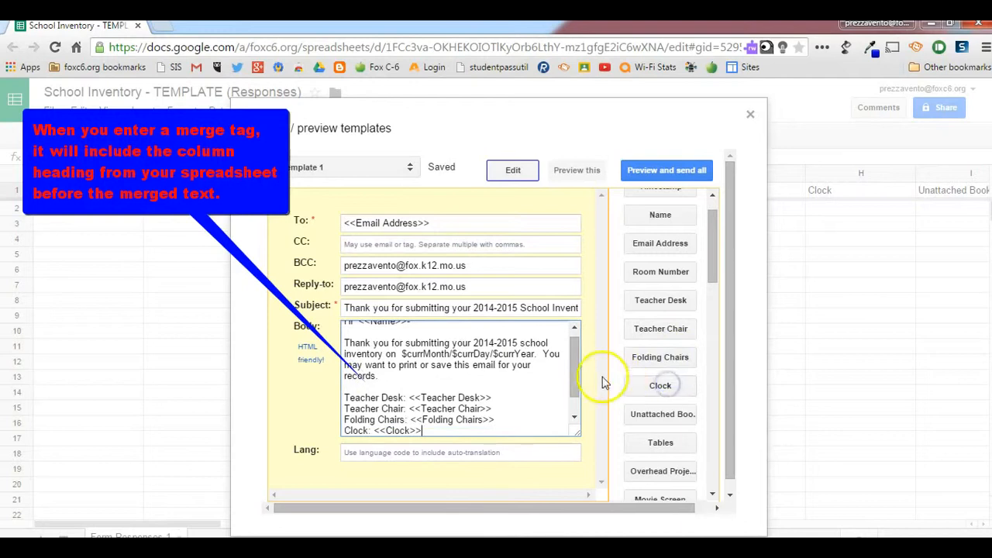
{"action": "left_click_drag", "start_coordinate": [580, 365], "coordinate": [577, 378]}
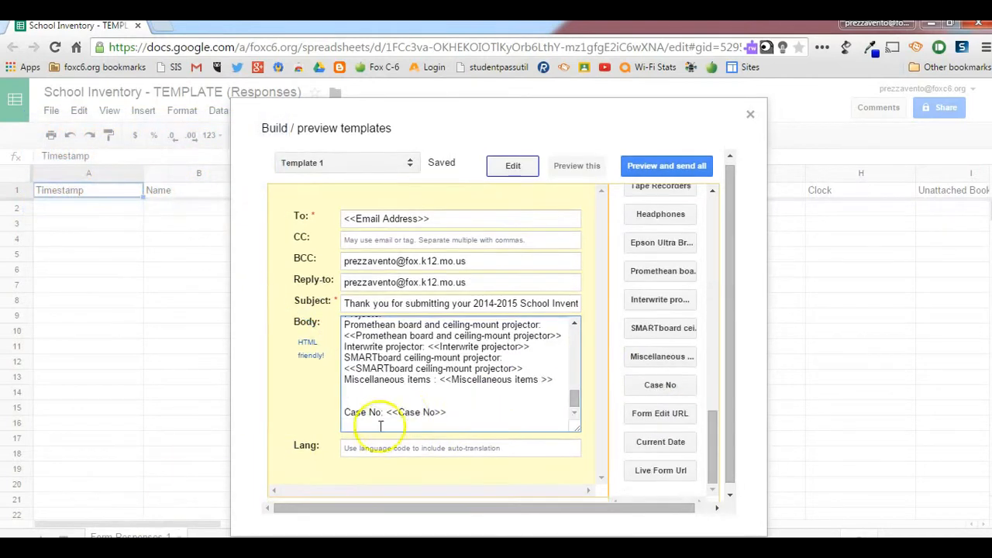
{"action": "left_click", "coordinate": [354, 400]}
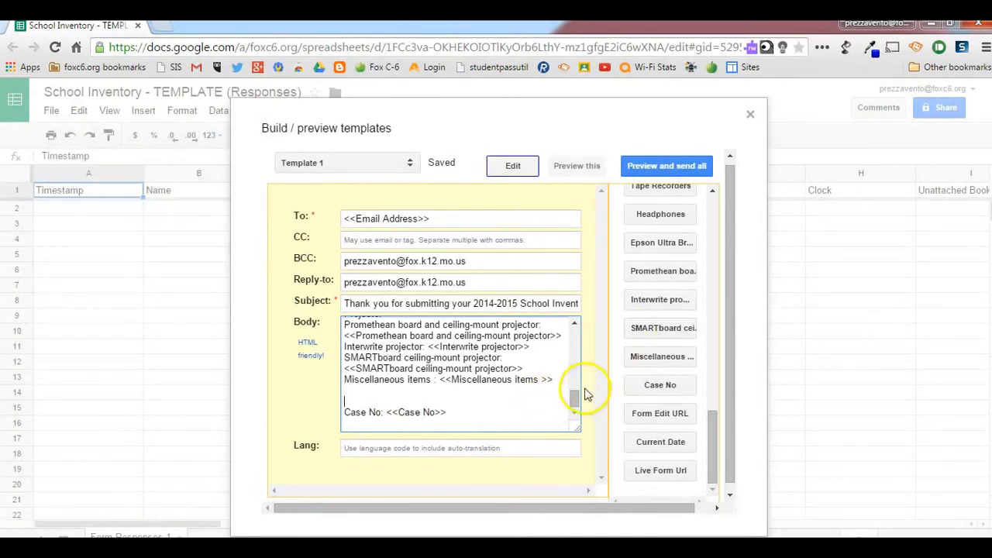
{"action": "left_click_drag", "start_coordinate": [574, 399], "coordinate": [580, 364]}
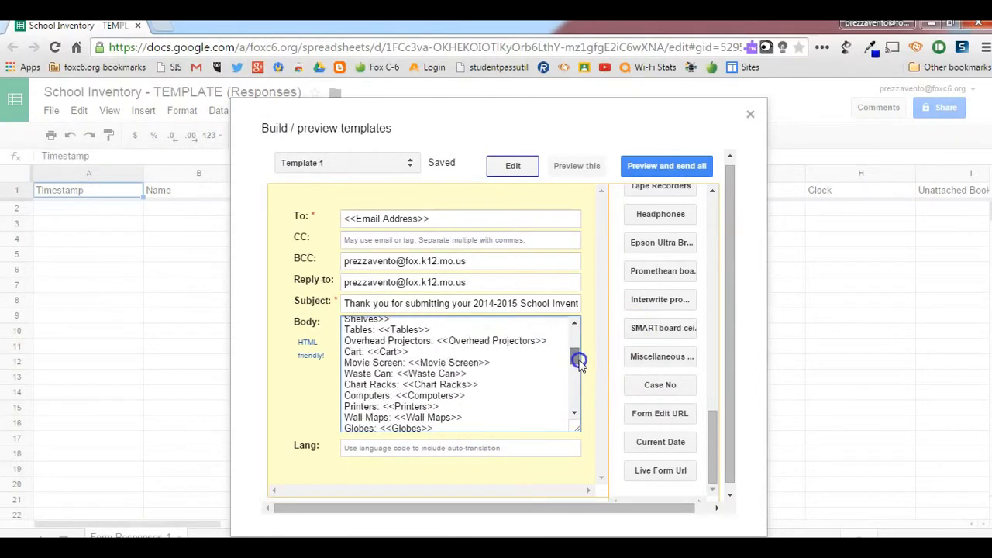
Preview the Template 1 email for the first row, look through its fields and body, and close the template builder
{"action": "left_click", "coordinate": [576, 167]}
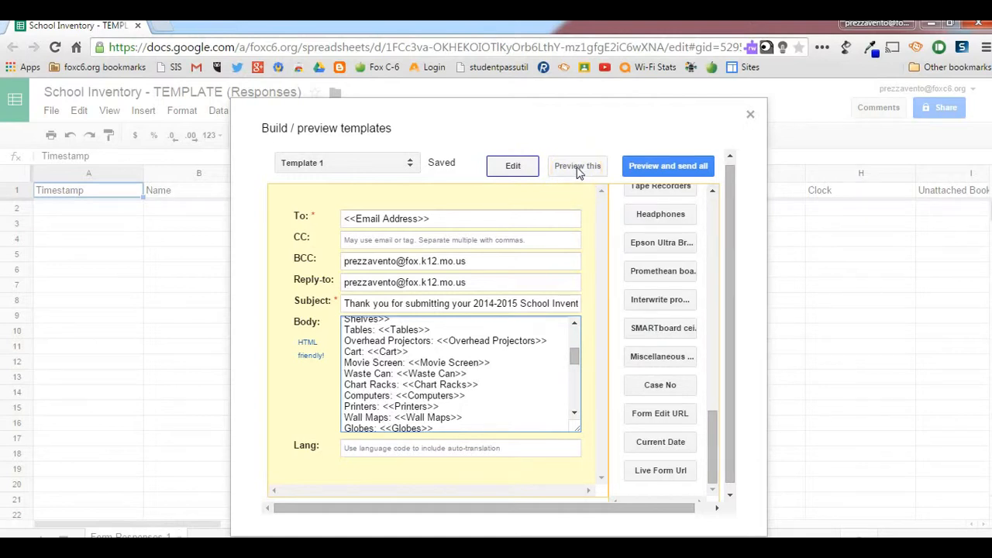
{"action": "left_click", "coordinate": [578, 167]}
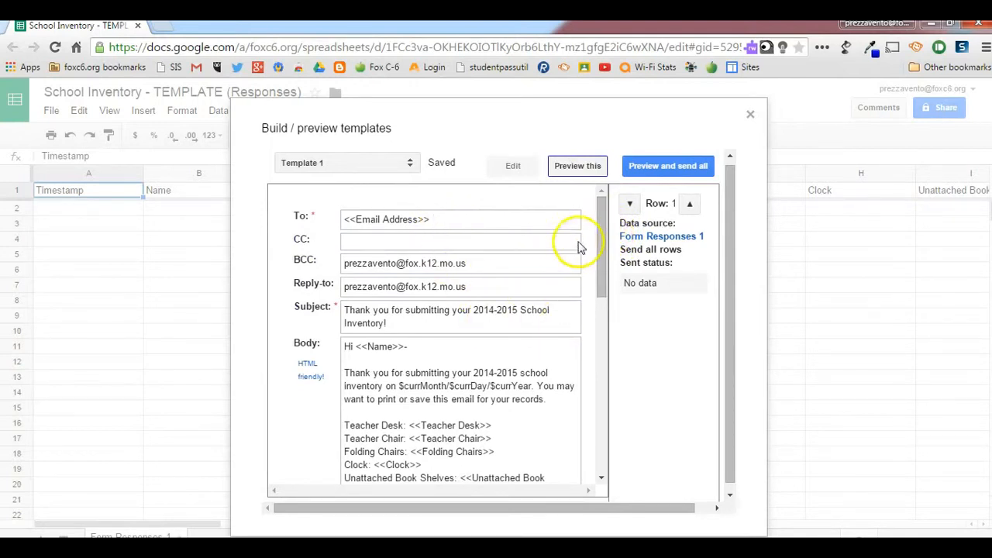
{"action": "left_click_drag", "start_coordinate": [599, 227], "coordinate": [597, 203]}
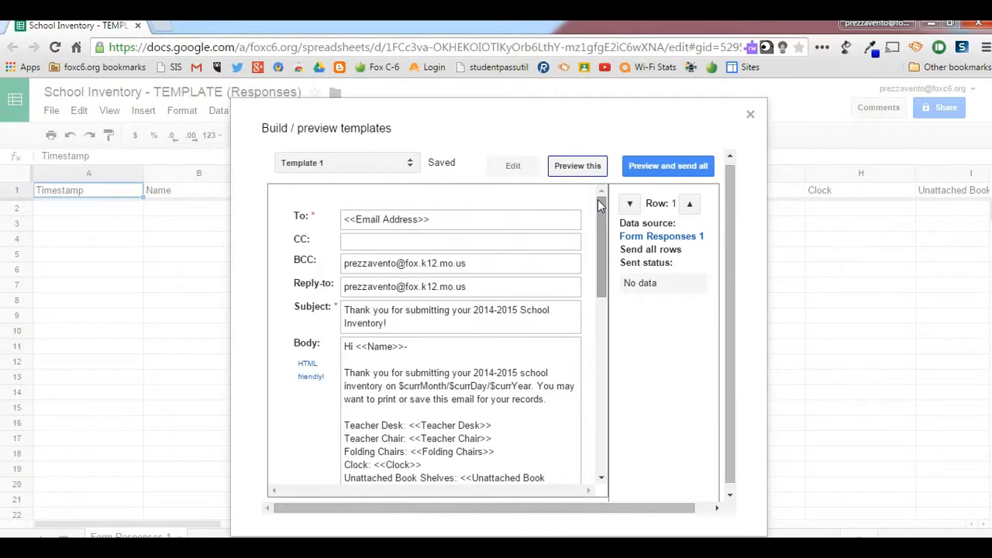
{"action": "left_click", "coordinate": [750, 116]}
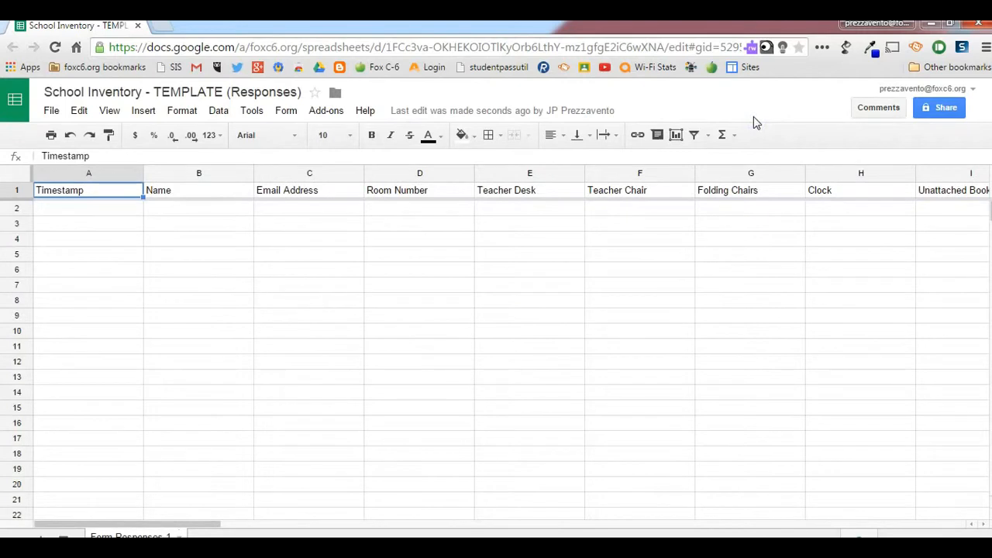